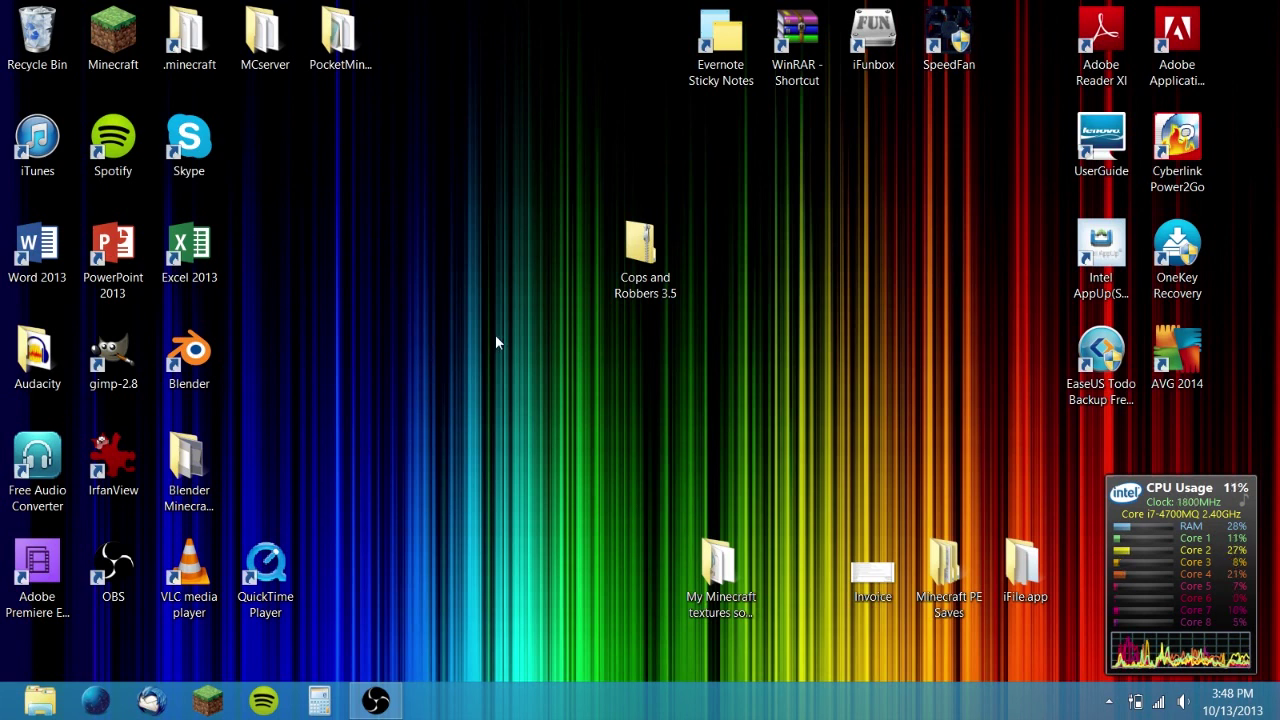
Extract the Cops and Robbers 3.5 zip into a folder beside it on the desktop
{"action": "left_click", "coordinate": [655, 294]}
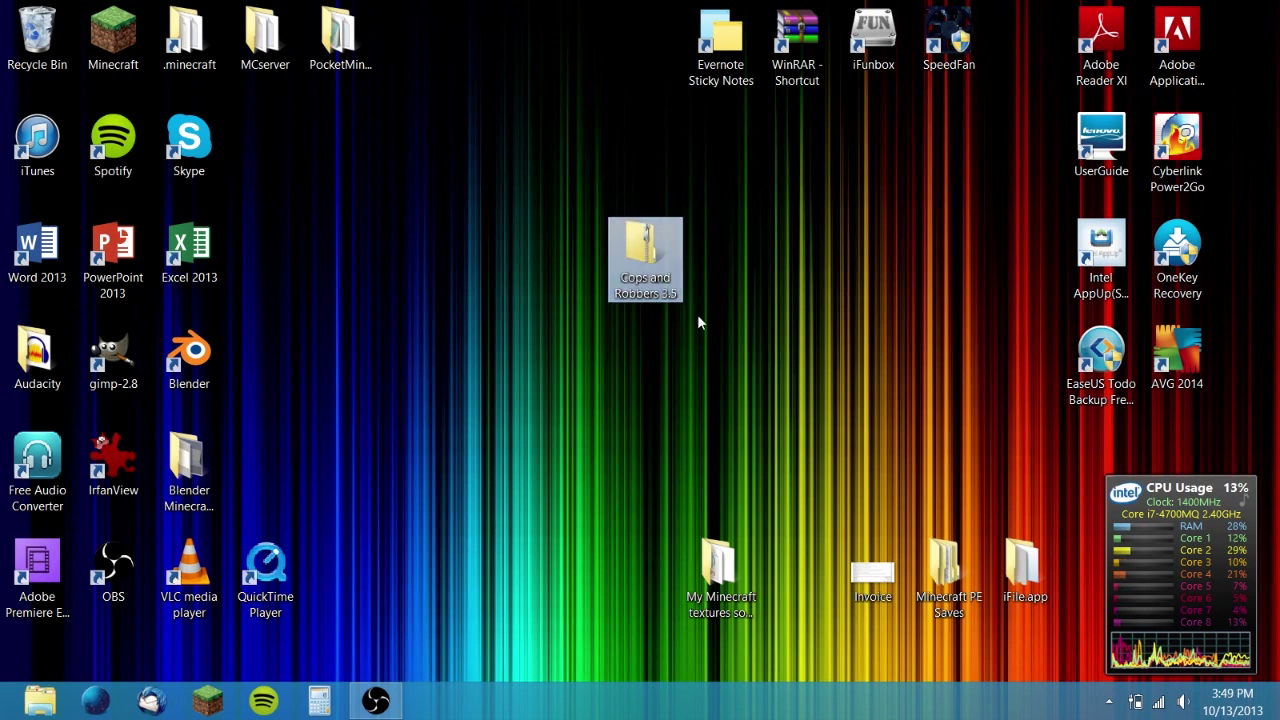
{"action": "left_click", "coordinate": [567, 278]}
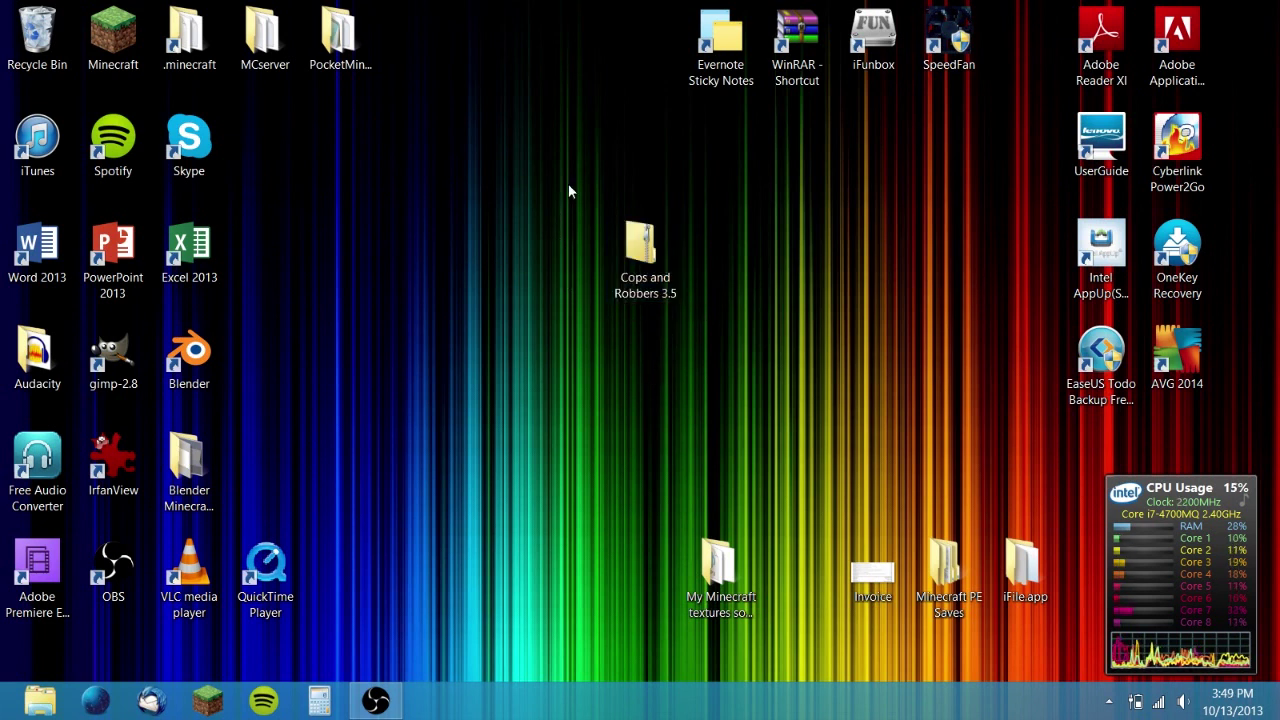
{"action": "right_click", "coordinate": [638, 273]}
{"action": "left_click", "coordinate": [679, 330]}
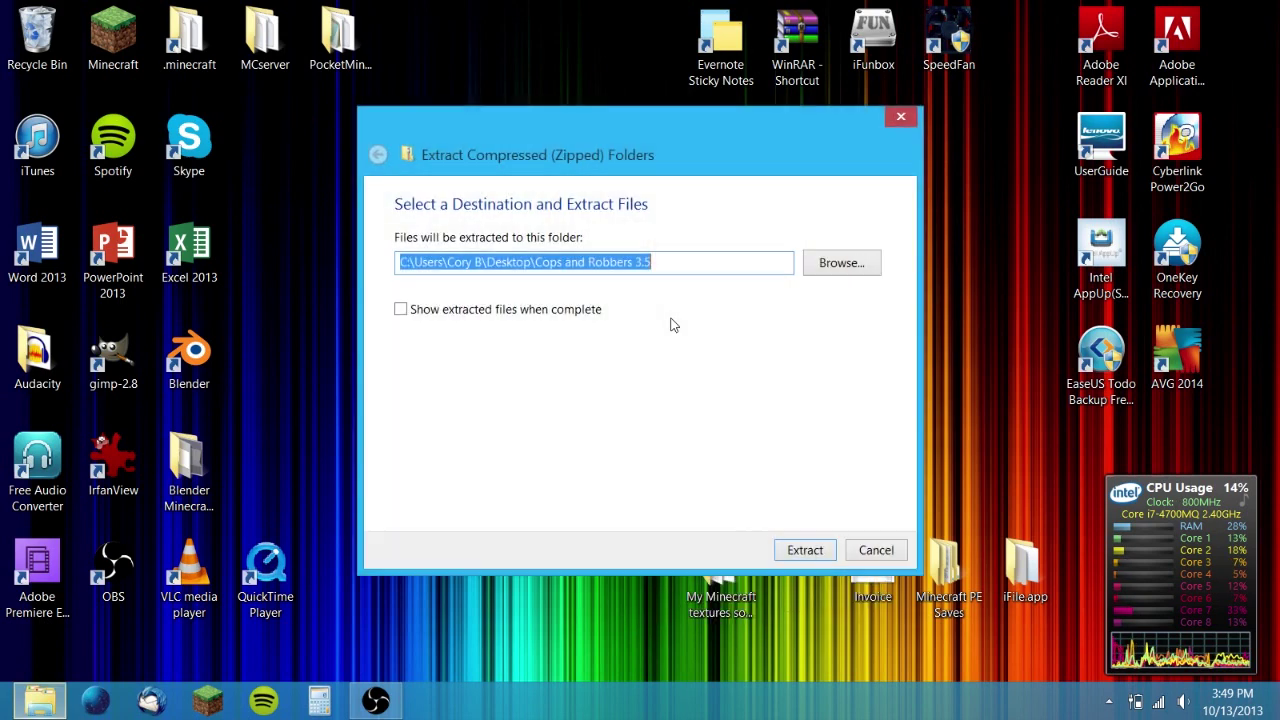
{"action": "left_click", "coordinate": [793, 551]}
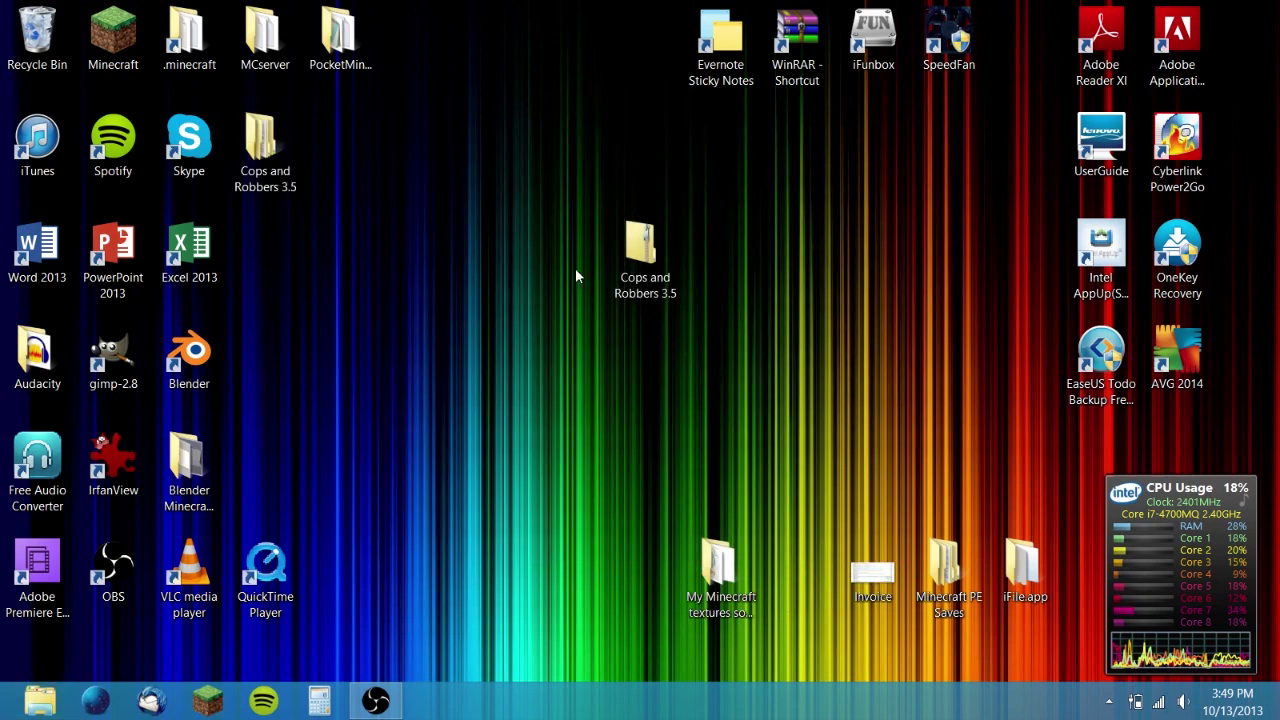
{"action": "left_click_drag", "start_coordinate": [262, 145], "coordinate": [505, 258]}
Move the inner Cops and Robbers 3.5 world folder onto the desktop and check its files
{"action": "key", "text": "Return"}
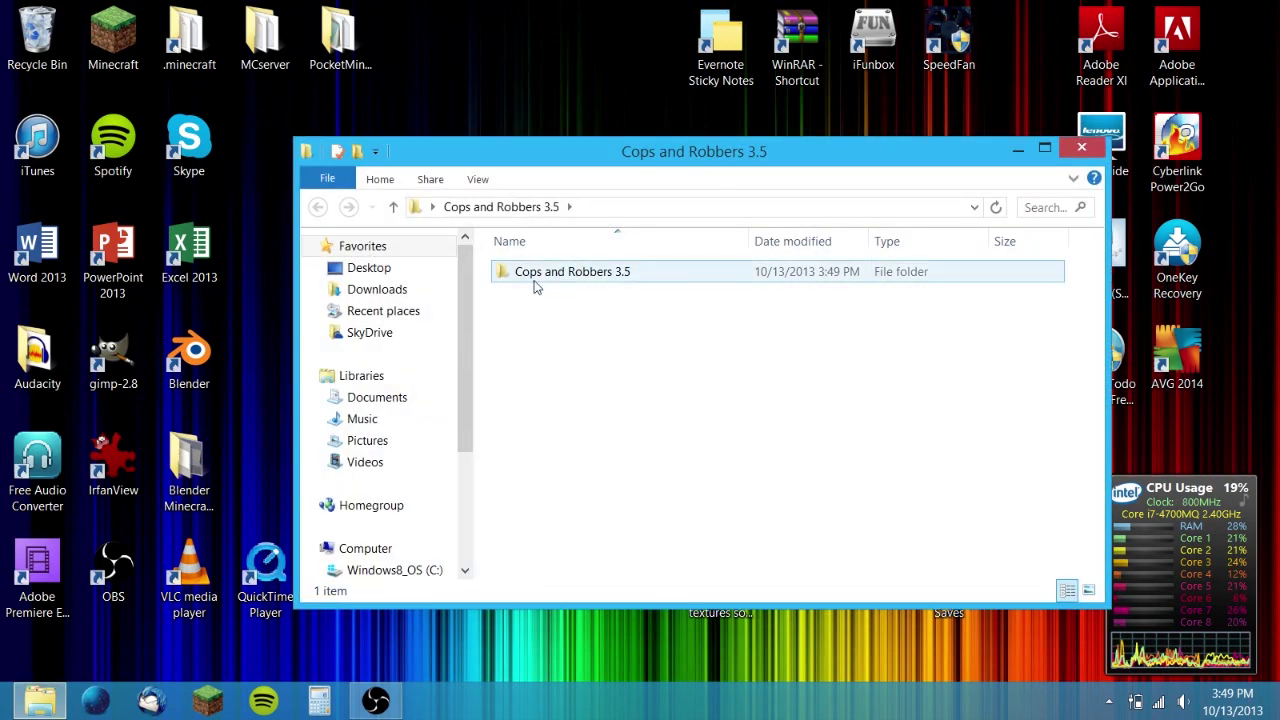
{"action": "double_click", "coordinate": [611, 275]}
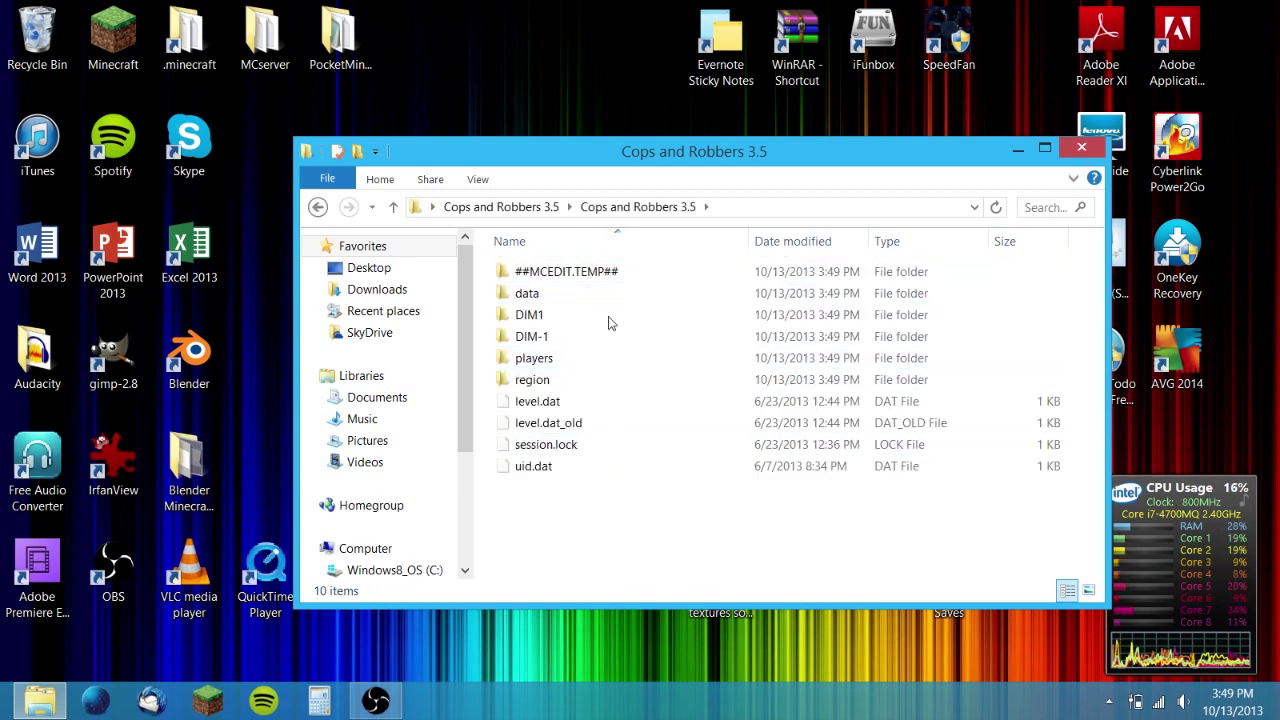
{"action": "left_click", "coordinate": [319, 210]}
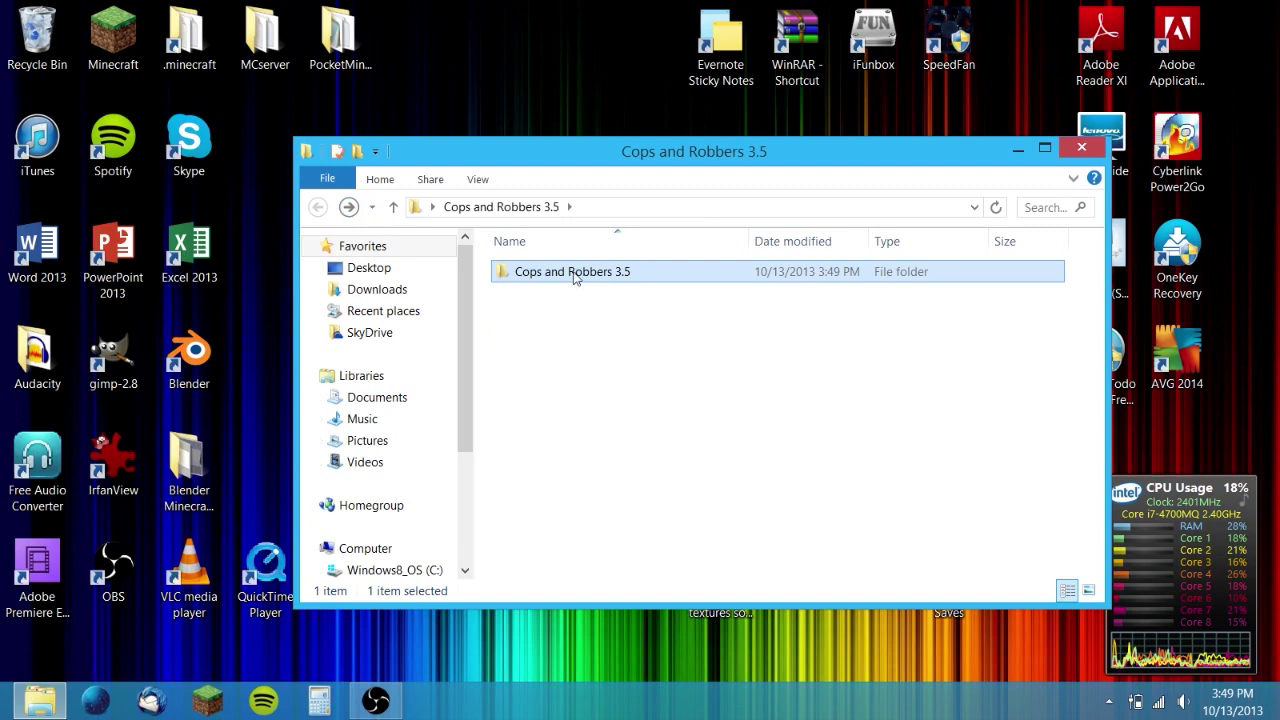
{"action": "mouse_move", "coordinate": [569, 273]}
{"action": "left_mouse_down"}
{"action": "mouse_move", "coordinate": [565, 70]}
{"action": "mouse_move", "coordinate": [572, 277]}
{"action": "left_mouse_up"}
{"action": "left_click", "coordinate": [1018, 150]}
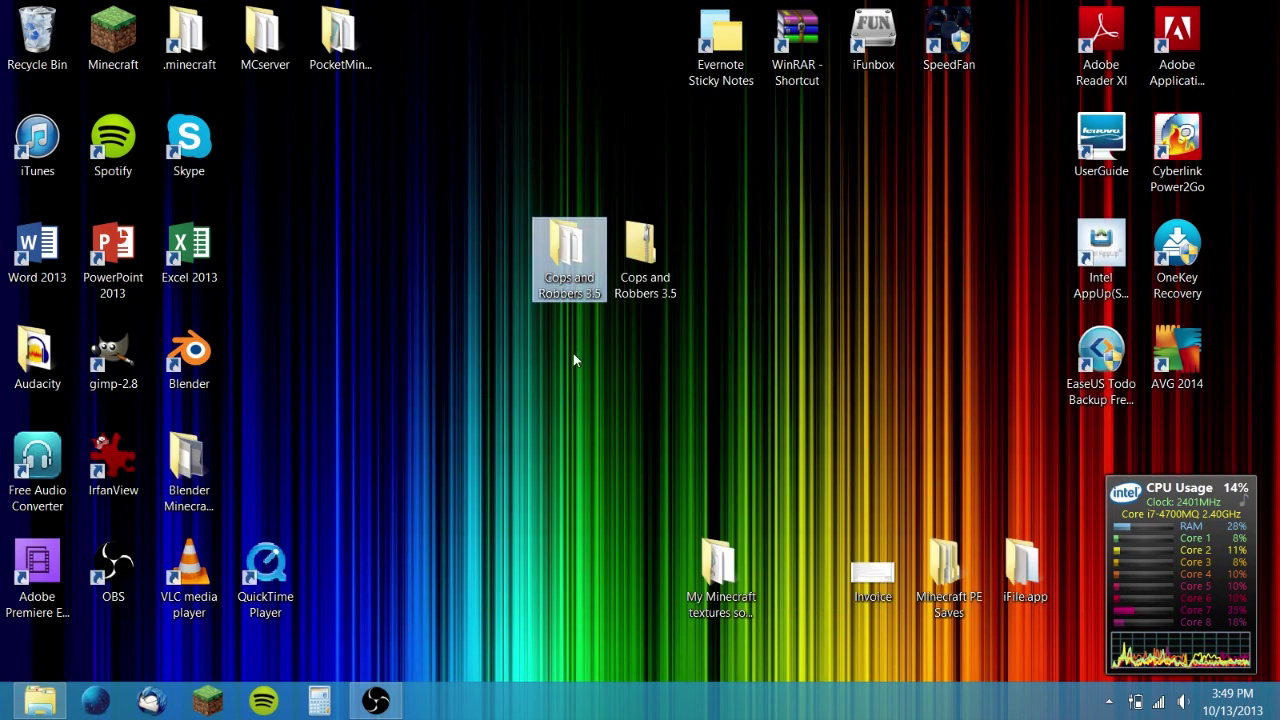
{"action": "double_click", "coordinate": [569, 255]}
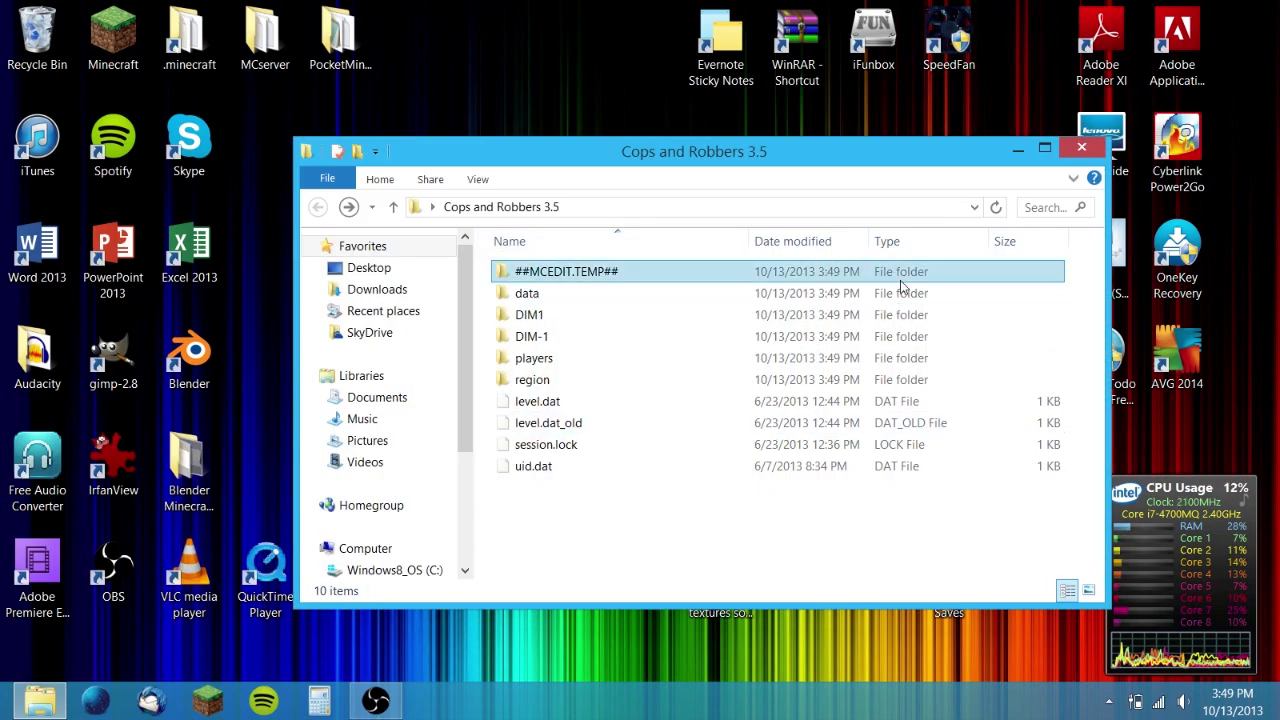
{"action": "left_click", "coordinate": [1018, 150]}
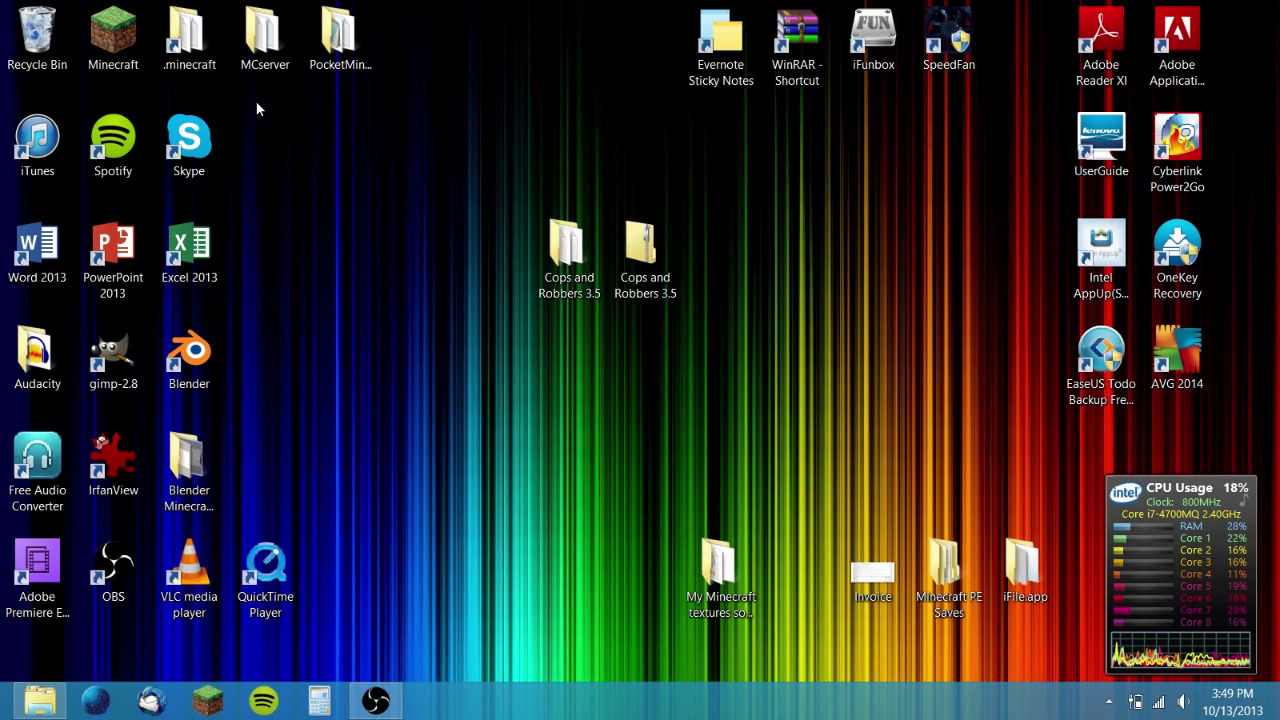
Open the .minecraft folder from the desktop shortcut, check its full path, and enter saves
{"action": "double_click", "coordinate": [199, 62]}
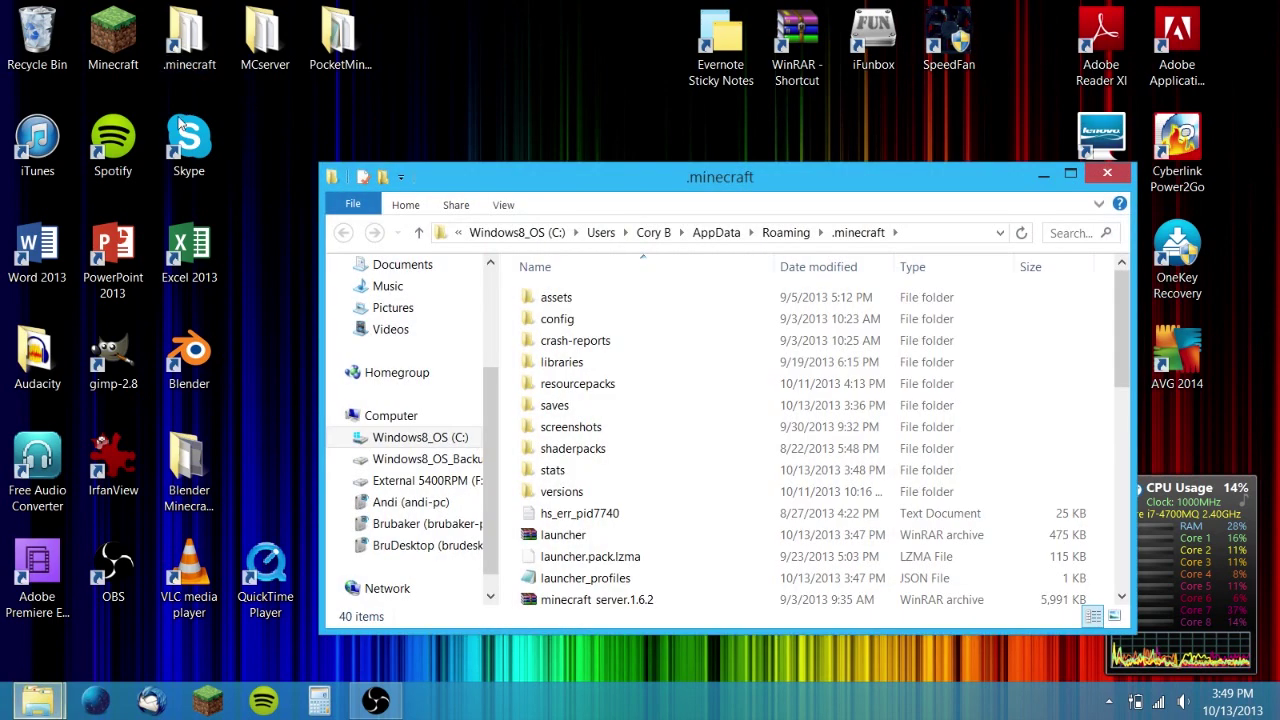
{"action": "left_click", "coordinate": [930, 240]}
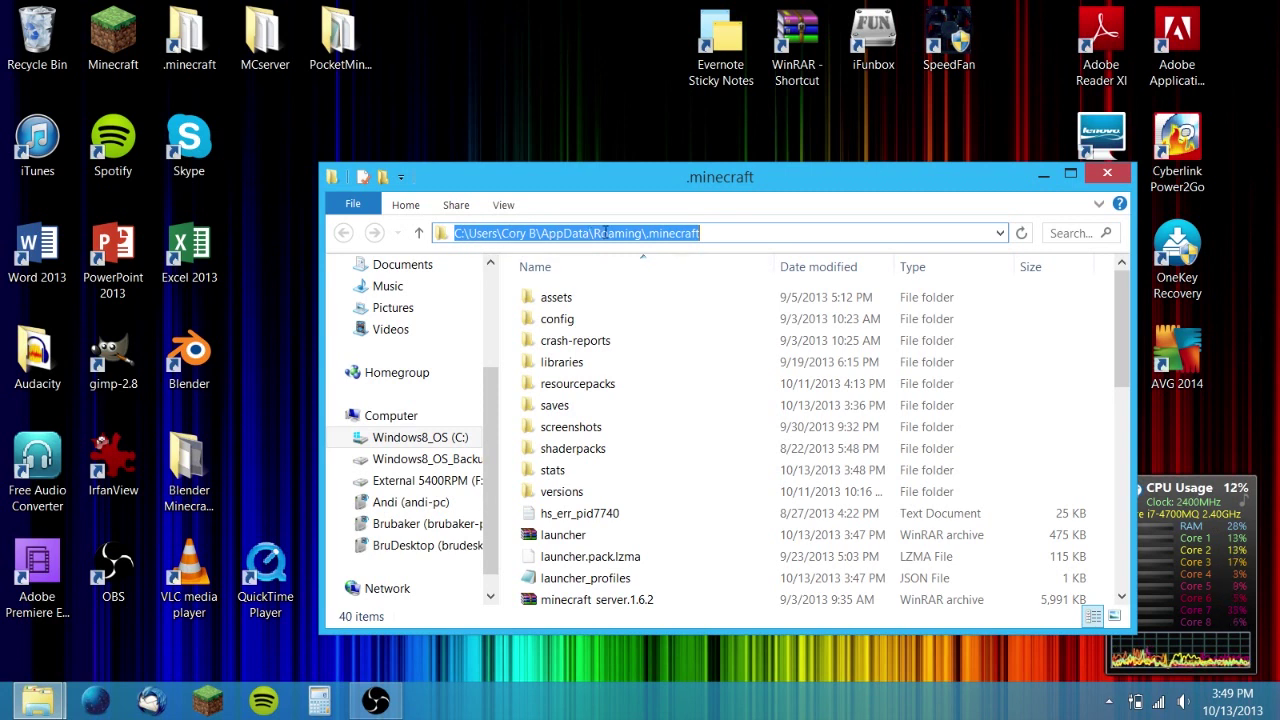
{"action": "left_click", "coordinate": [709, 235]}
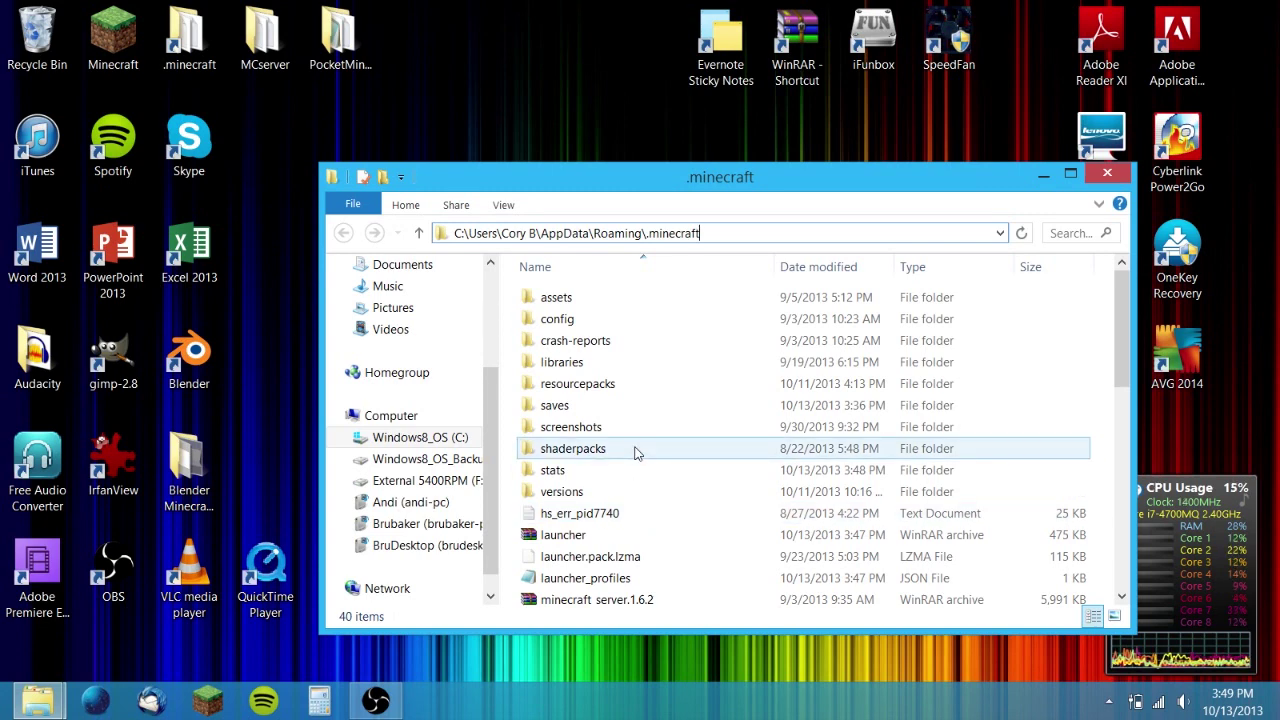
{"action": "left_click_drag", "start_coordinate": [724, 182], "coordinate": [686, 108]}
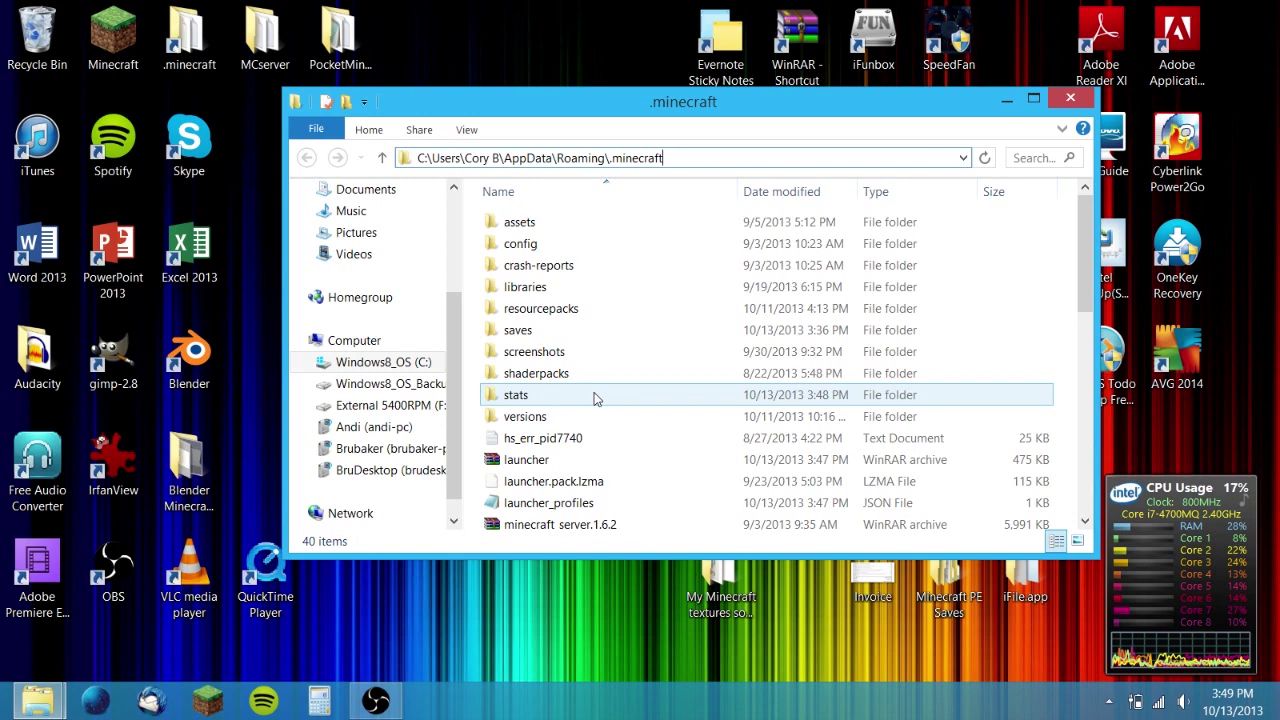
{"action": "double_click", "coordinate": [532, 340]}
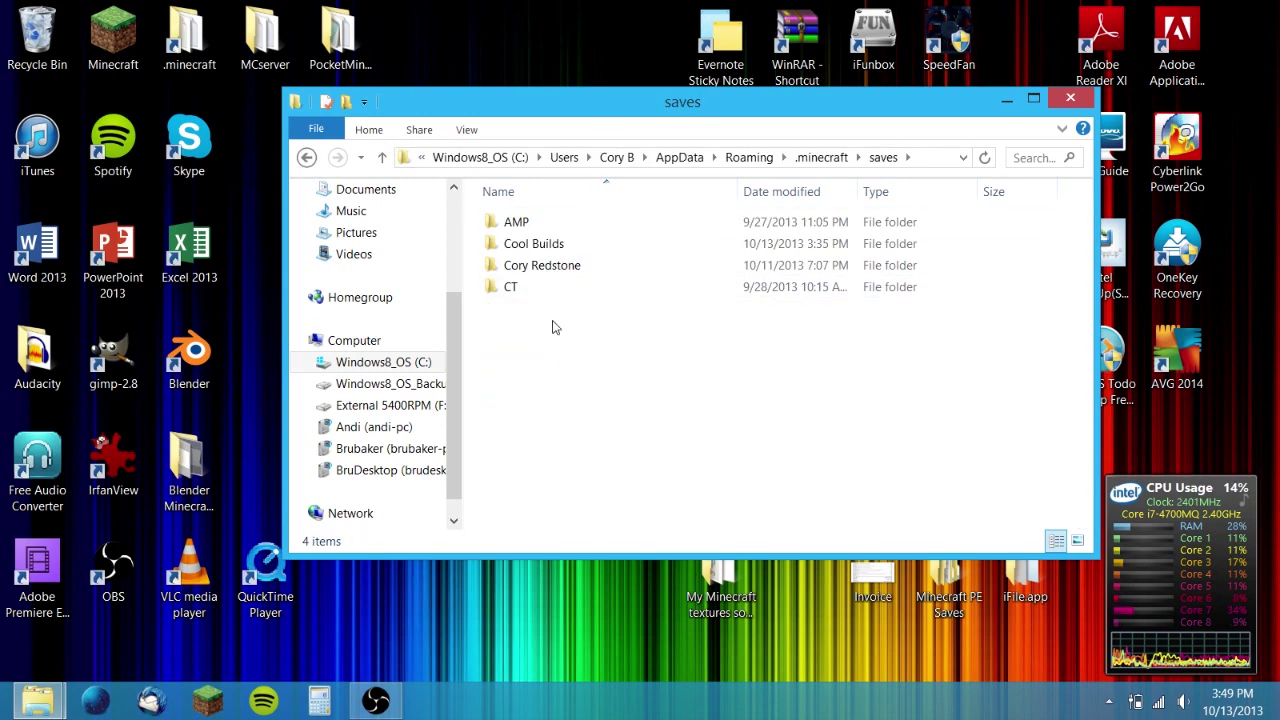
Drag the Cops and Robbers 3.5 world folder from the desktop into the saves folder
{"action": "left_click_drag", "start_coordinate": [555, 327], "coordinate": [514, 222]}
{"action": "left_click", "coordinate": [577, 357]}
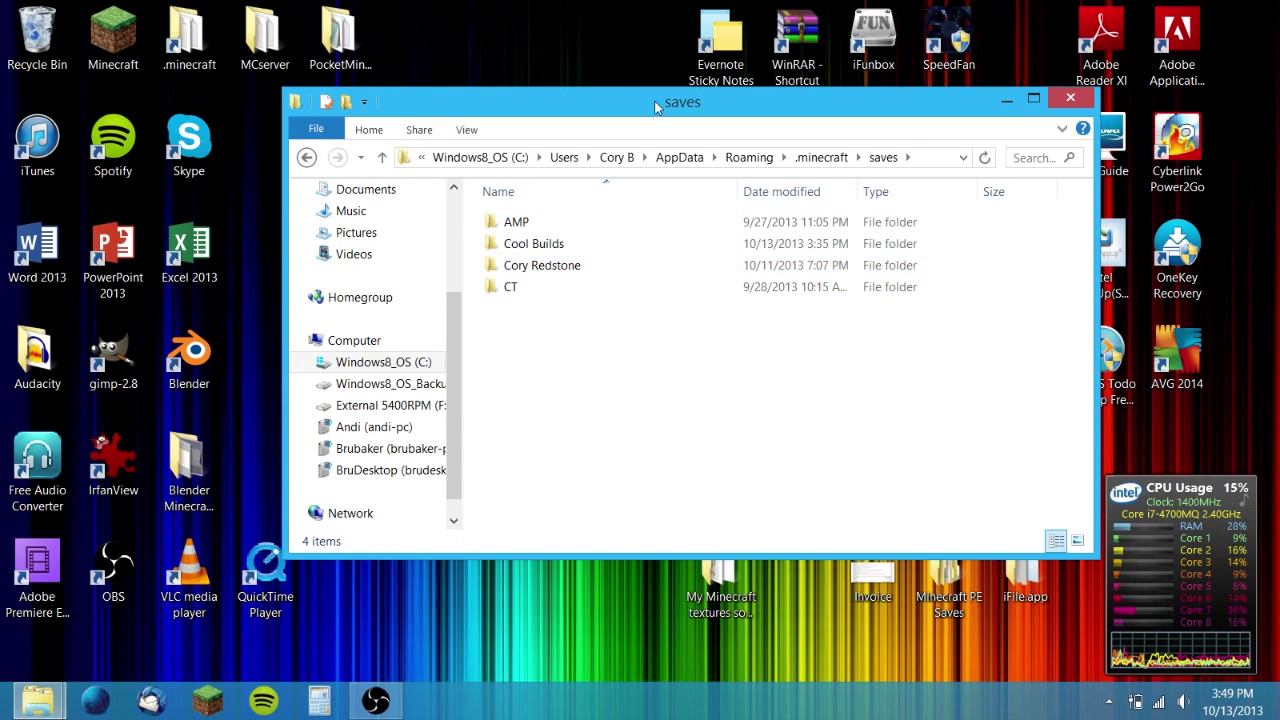
{"action": "mouse_move", "coordinate": [654, 100]}
{"action": "left_mouse_down"}
{"action": "mouse_move", "coordinate": [957, 266]}
{"action": "mouse_move", "coordinate": [909, 107]}
{"action": "mouse_move", "coordinate": [540, 281]}
{"action": "mouse_move", "coordinate": [575, 289]}
{"action": "left_mouse_up"}
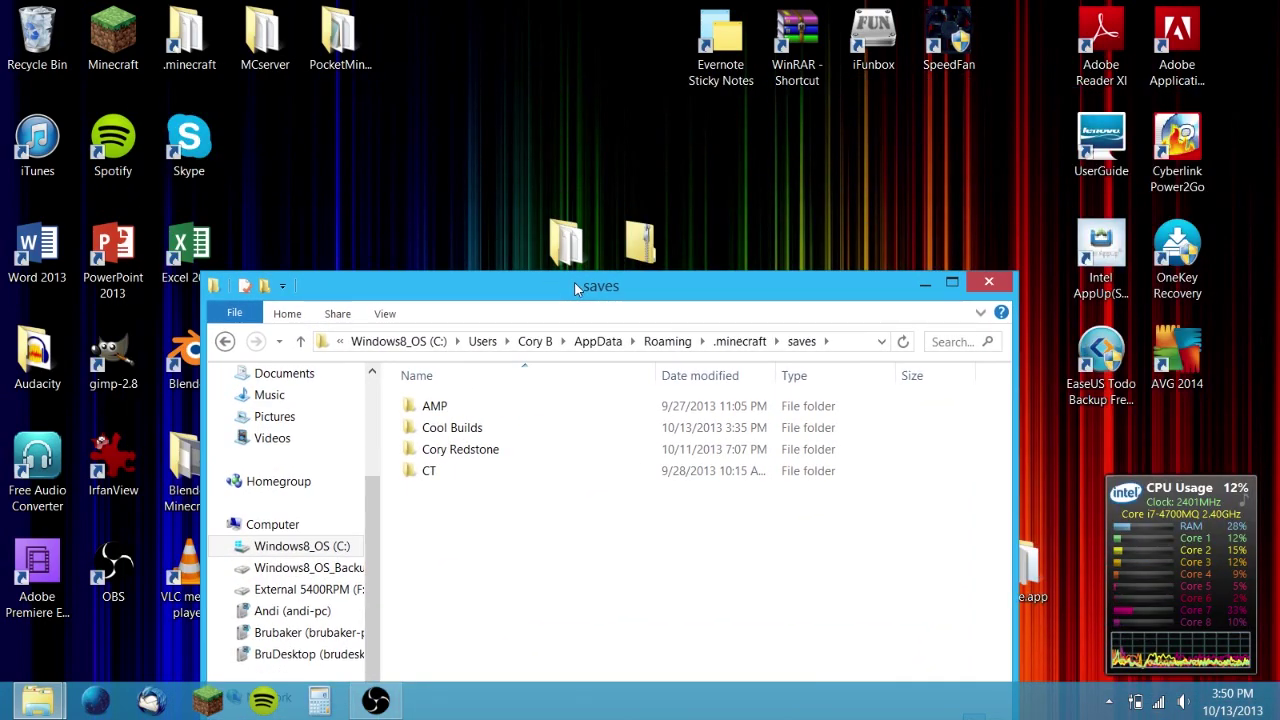
{"action": "mouse_move", "coordinate": [565, 240]}
{"action": "left_mouse_down"}
{"action": "mouse_move", "coordinate": [560, 105]}
{"action": "mouse_move", "coordinate": [560, 163]}
{"action": "mouse_move", "coordinate": [568, 134]}
{"action": "mouse_move", "coordinate": [634, 255]}
{"action": "mouse_move", "coordinate": [537, 560]}
{"action": "mouse_move", "coordinate": [517, 557]}
{"action": "left_mouse_up"}
{"action": "left_click_drag", "start_coordinate": [538, 286], "coordinate": [541, 69]}
Check the copied world folder's contents, then minimize the saves window
{"action": "double_click", "coordinate": [505, 246]}
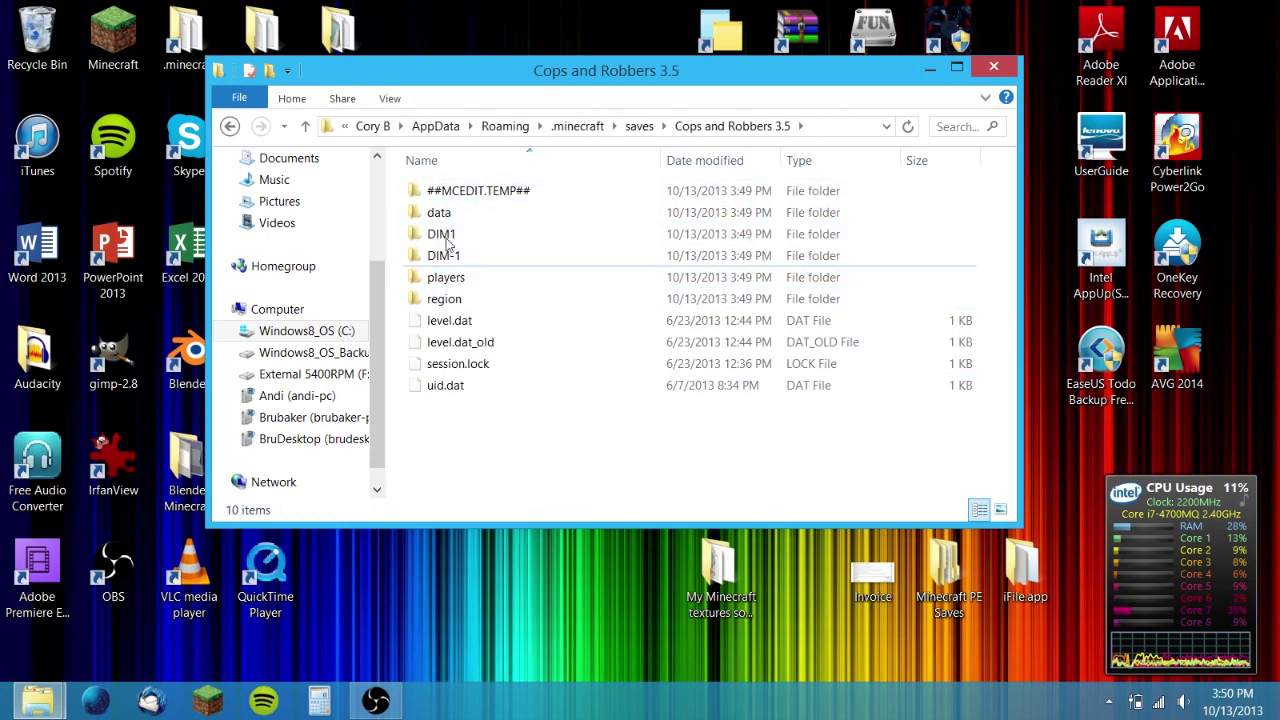
{"action": "key", "text": "BackSpace"}
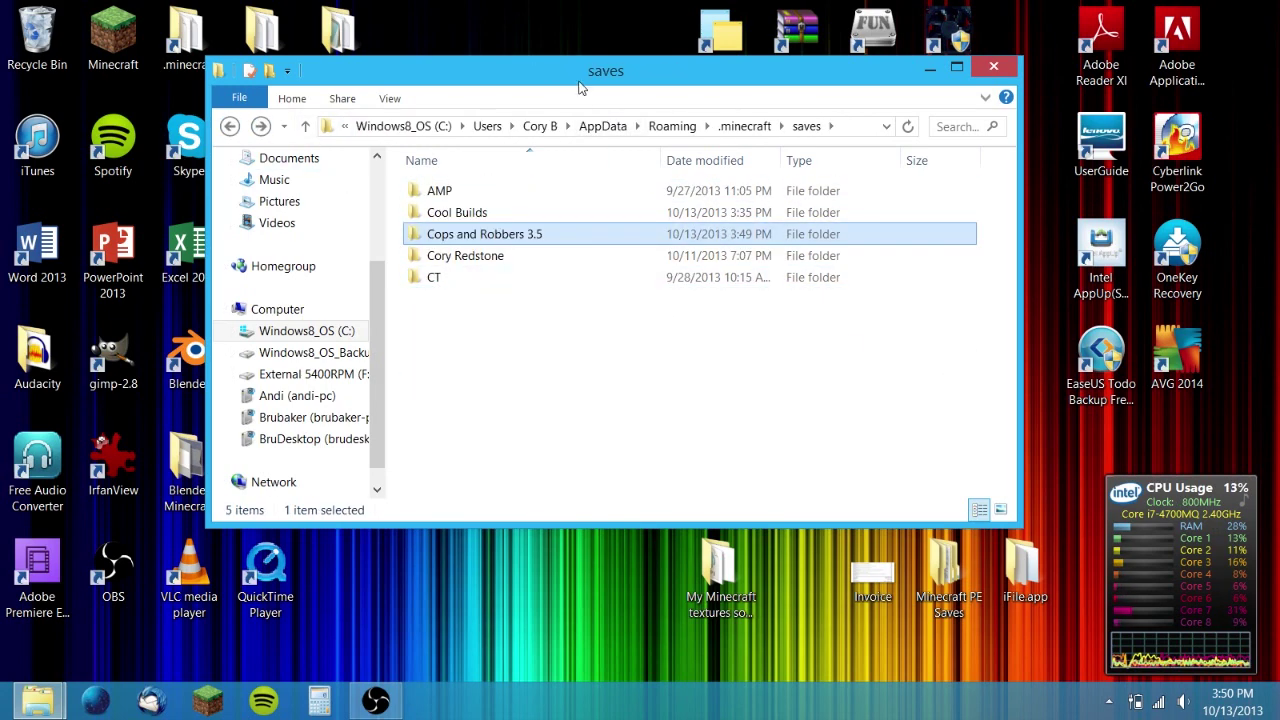
{"action": "left_click_drag", "start_coordinate": [578, 88], "coordinate": [660, 172]}
{"action": "left_click", "coordinate": [608, 368]}
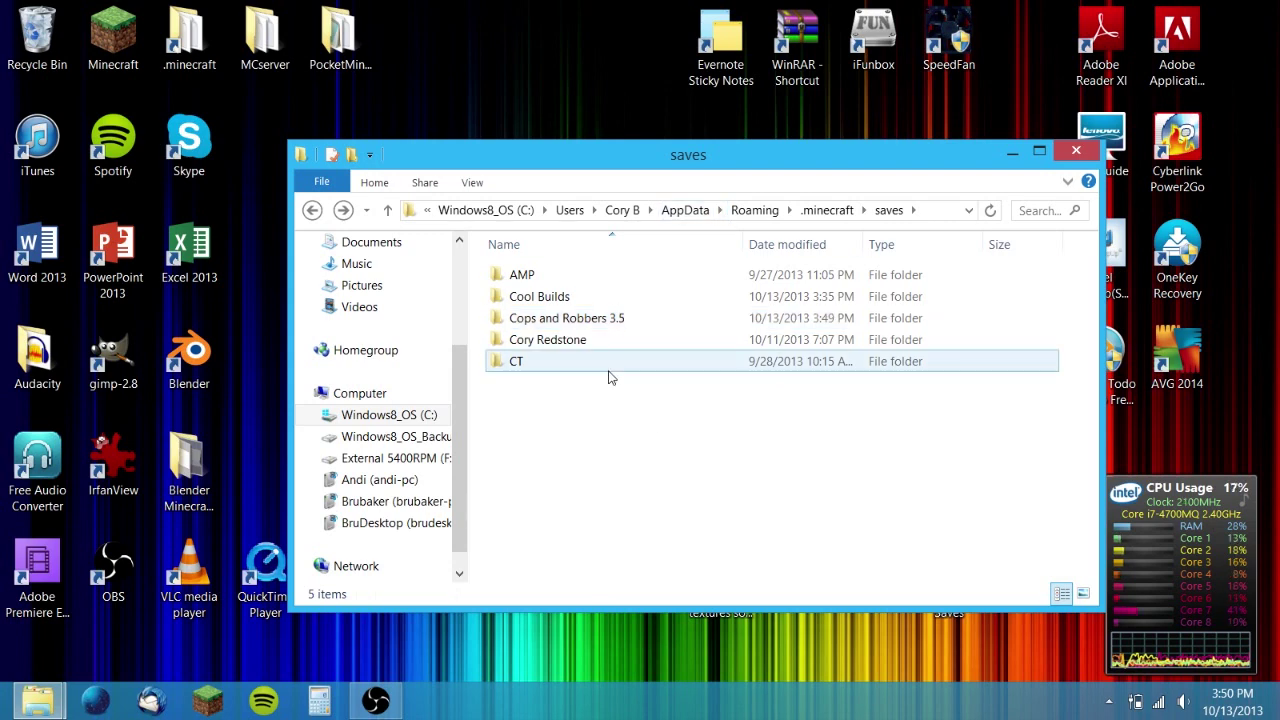
{"action": "left_click", "coordinate": [1012, 152]}
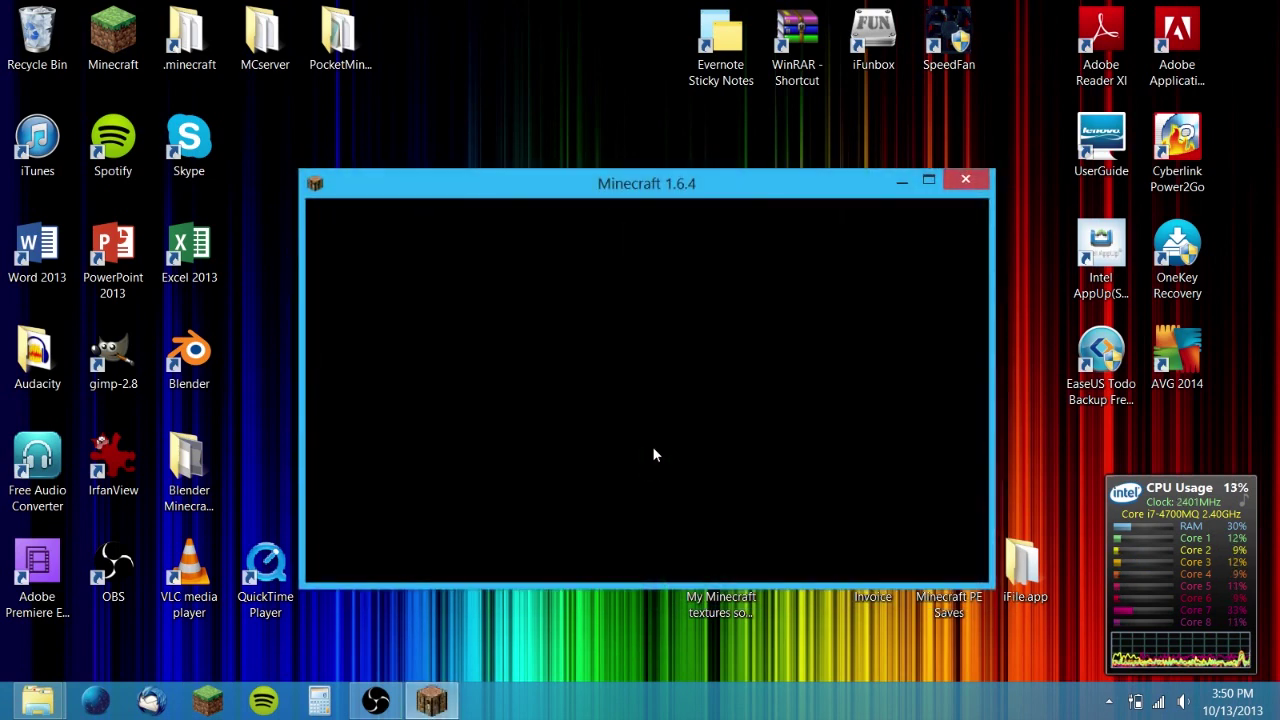
Maximize Minecraft 1.6.4 and play the Cops and Robbers 3: Alcatraz world from Singleplayer
{"action": "left_click", "coordinate": [929, 179]}
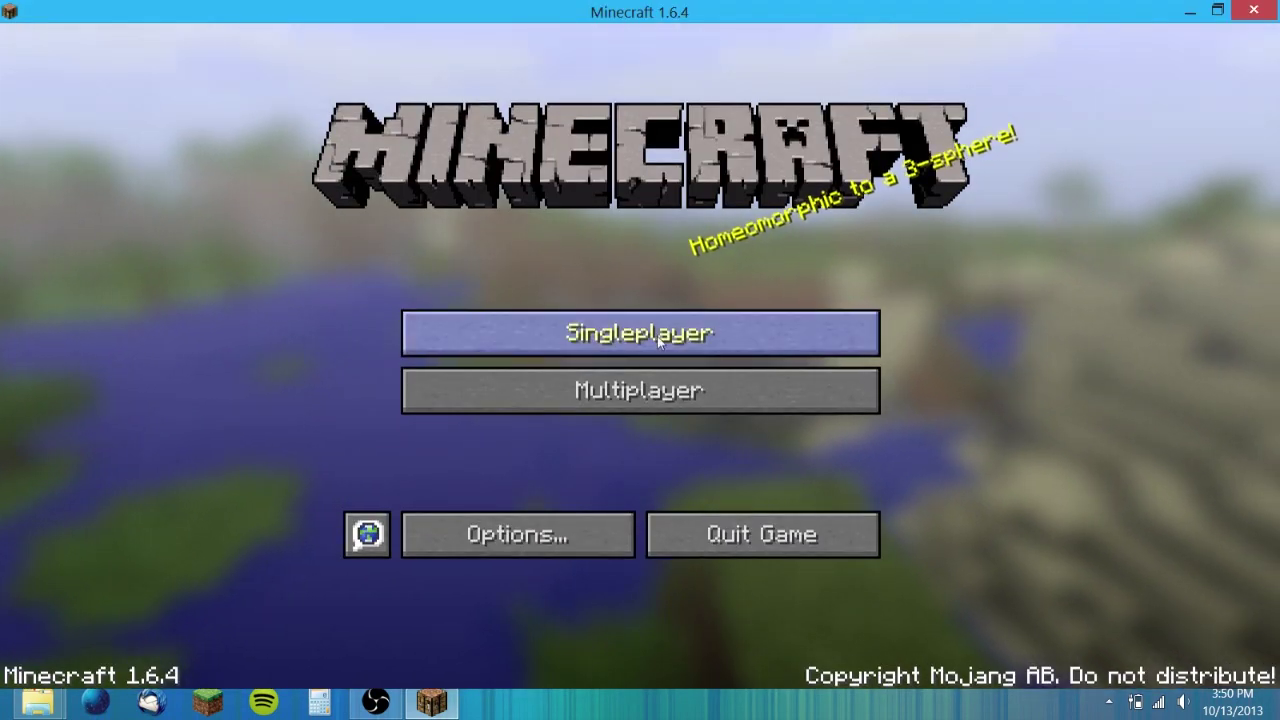
{"action": "left_click", "coordinate": [601, 343]}
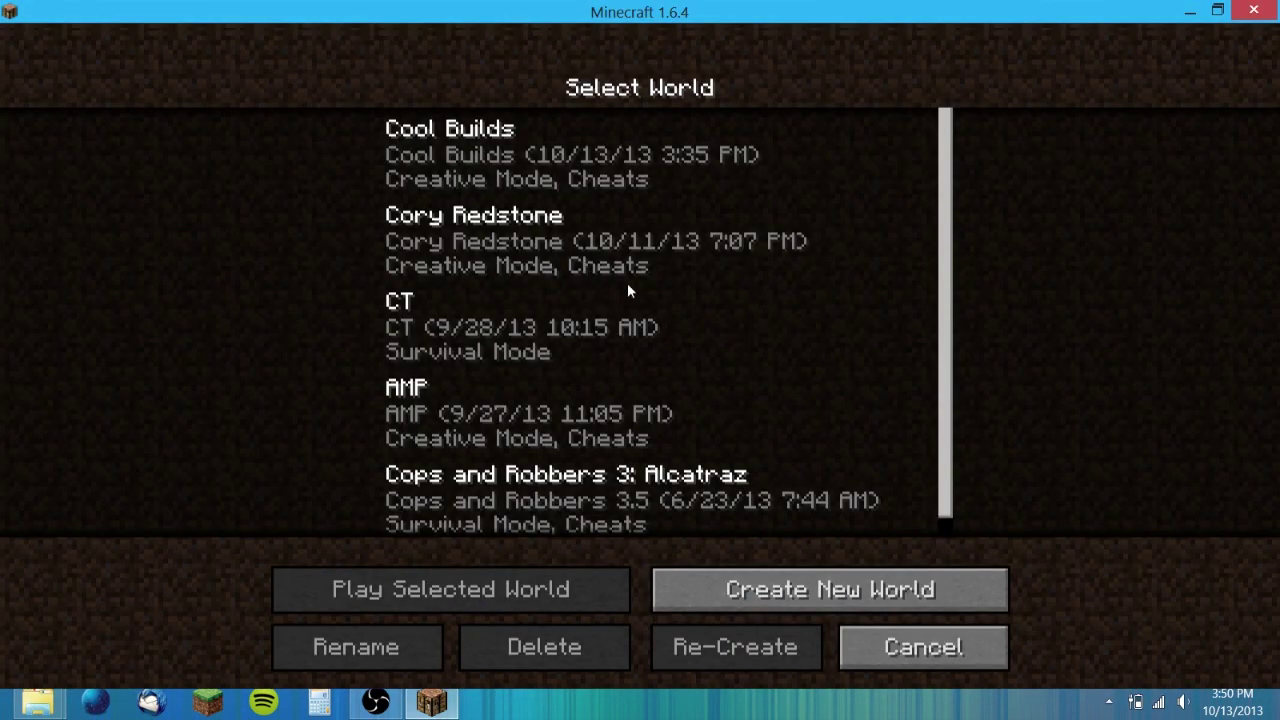
{"action": "scroll", "coordinate": [627, 283], "scroll_direction": "down", "scroll_amount": 1}
{"action": "scroll", "coordinate": [539, 264], "scroll_direction": "up", "scroll_amount": 1}
{"action": "scroll", "coordinate": [523, 395], "scroll_direction": "down", "scroll_amount": 1}
{"action": "left_click", "coordinate": [736, 489]}
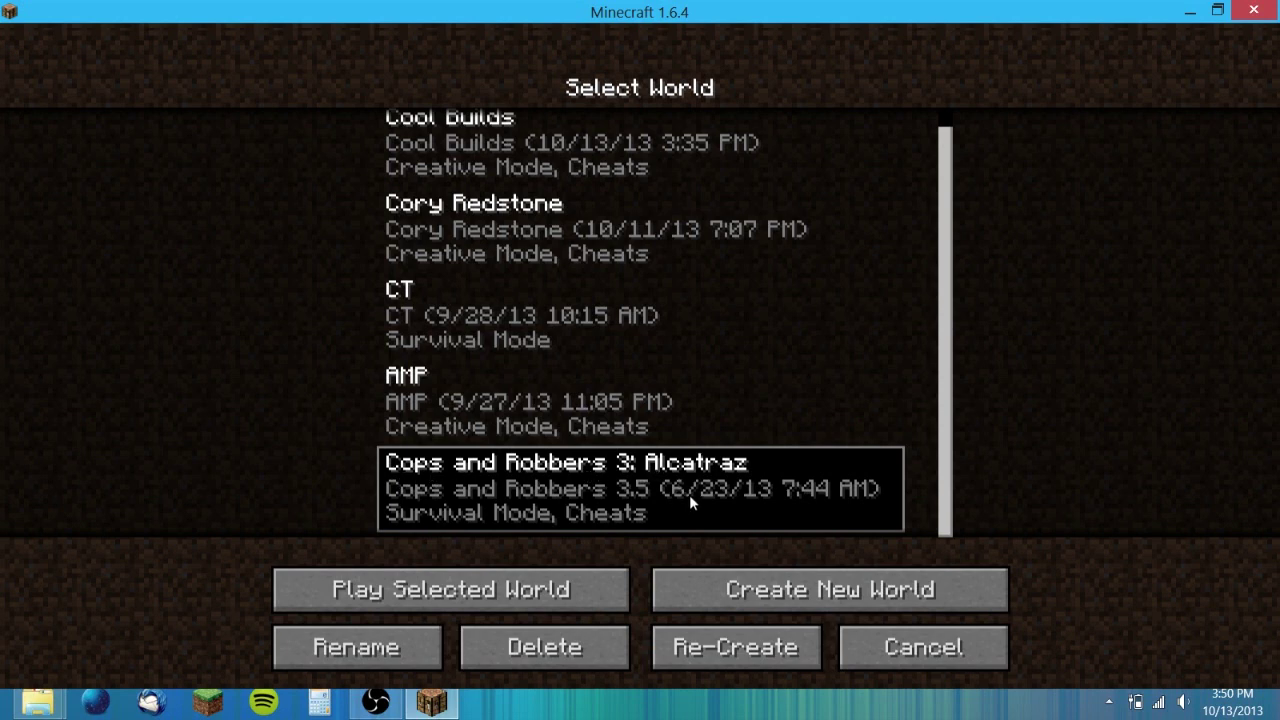
{"action": "left_click", "coordinate": [548, 594]}
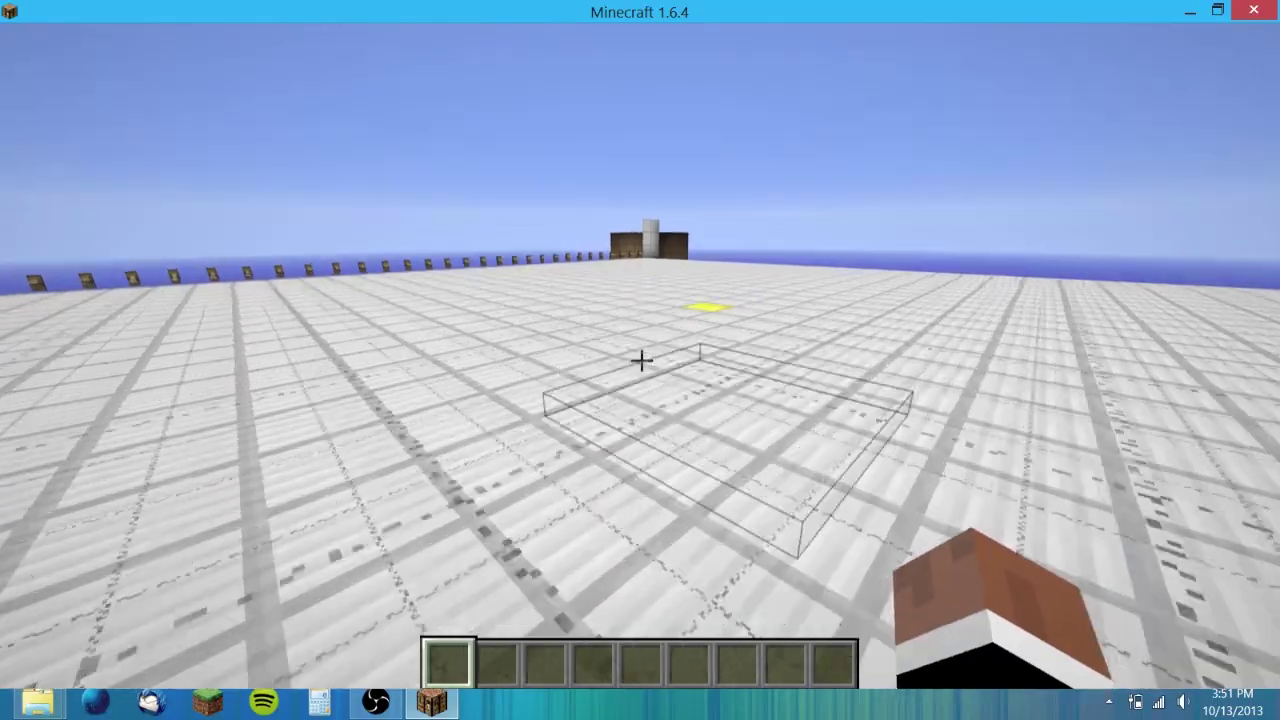
Walk around the white-floored starting arena, approaching and backing away from the yellow block
{"action": "key", "text": "w"}
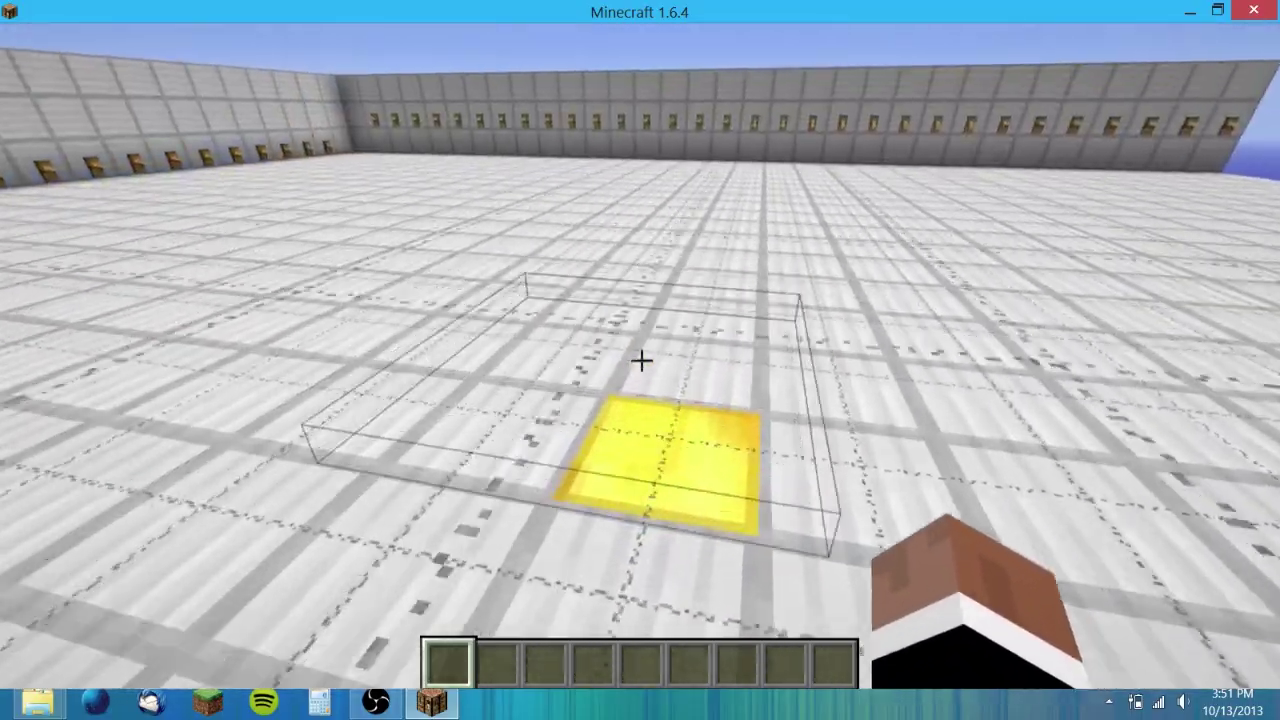
{"action": "key", "text": "s"}
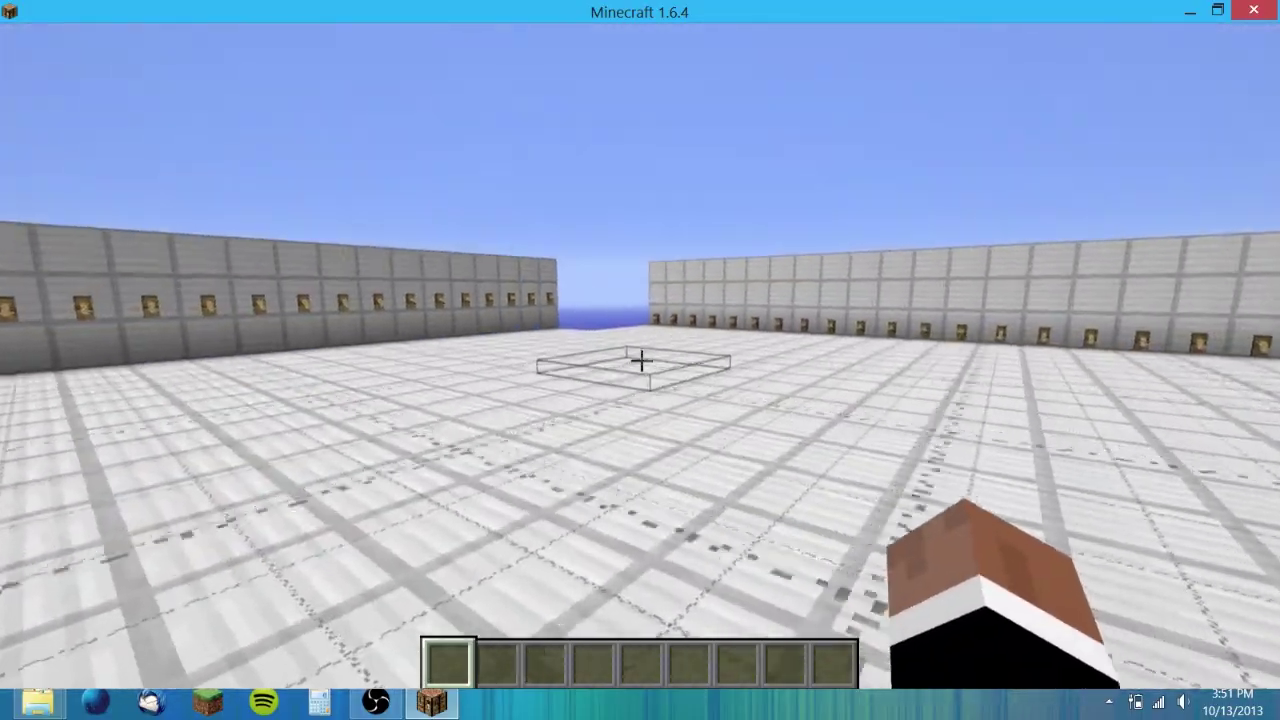
{"action": "key", "text": "w"}
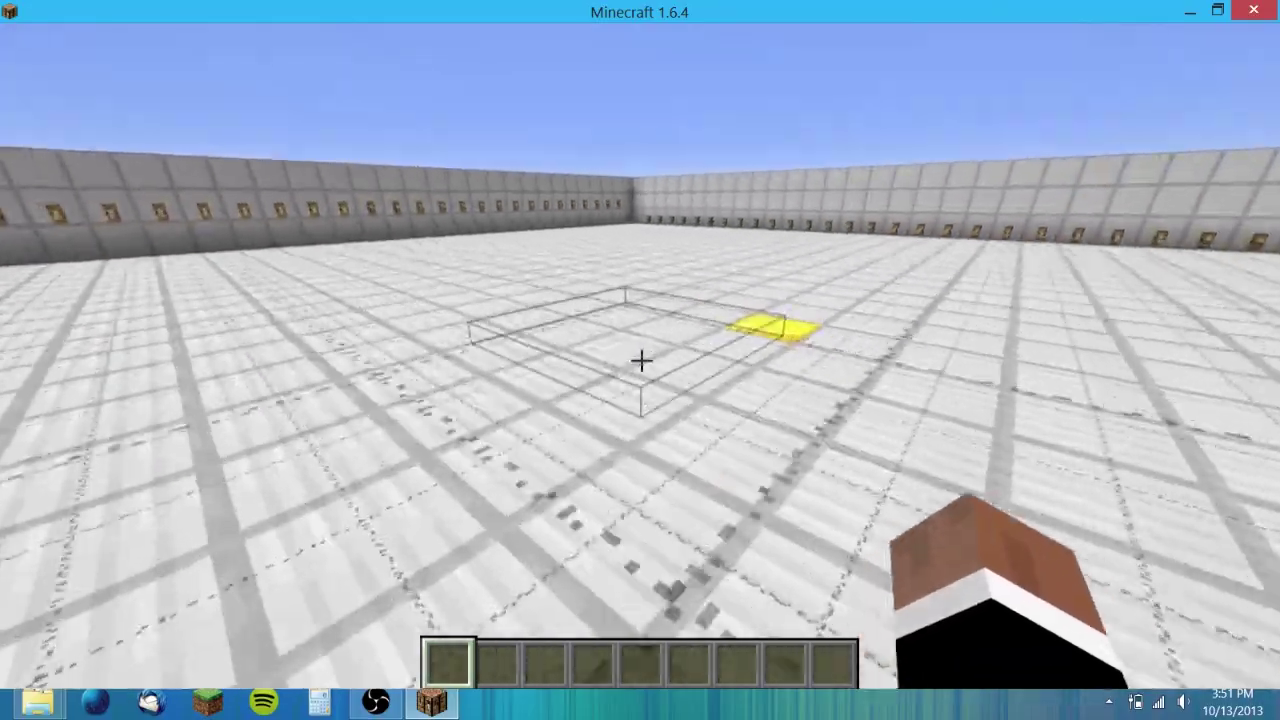
{"action": "key", "text": "w"}
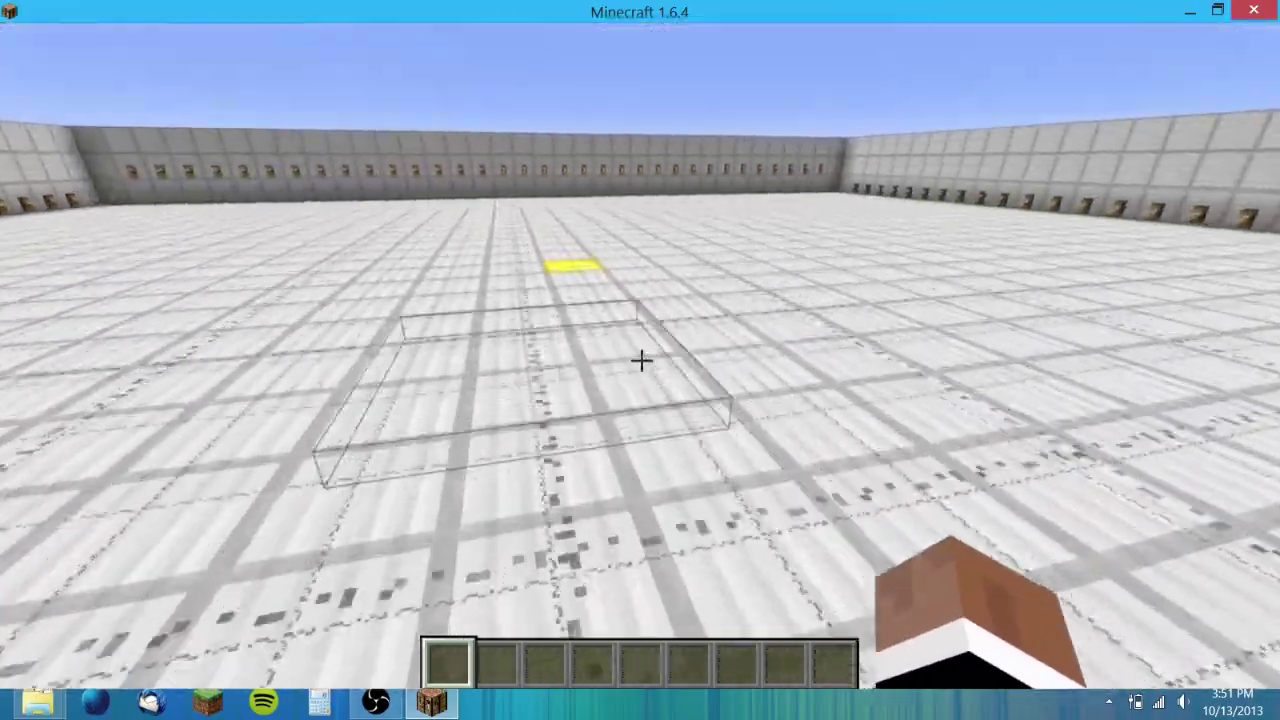
{"action": "key", "text": "w"}
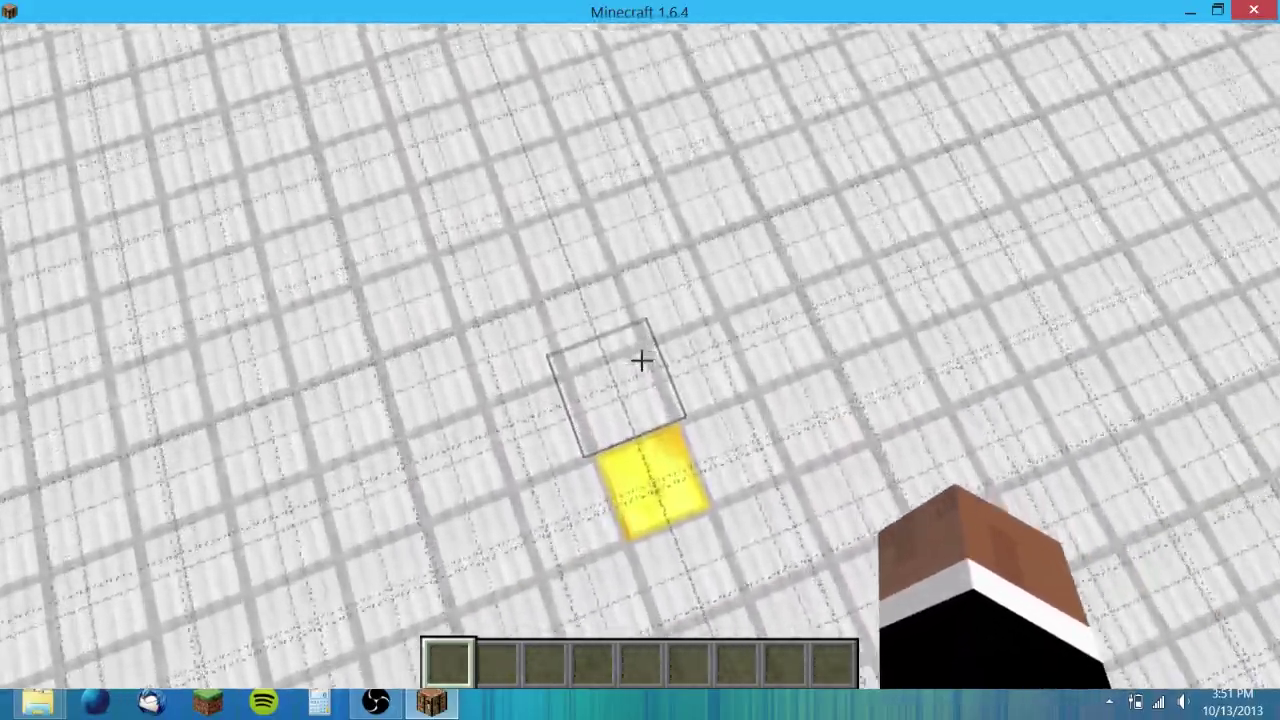
{"action": "key", "text": "space"}
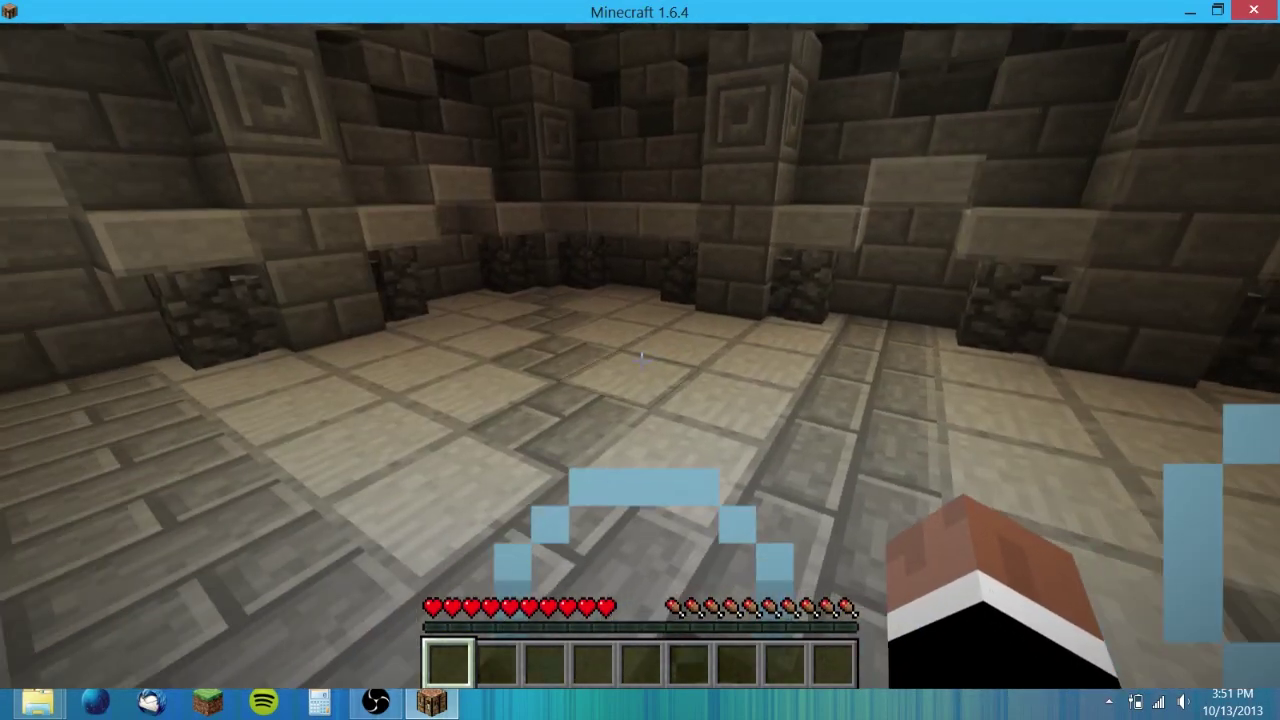
Walk through the doorway and along the prison corridor past the cobblestone pillars
{"action": "key", "text": "w"}
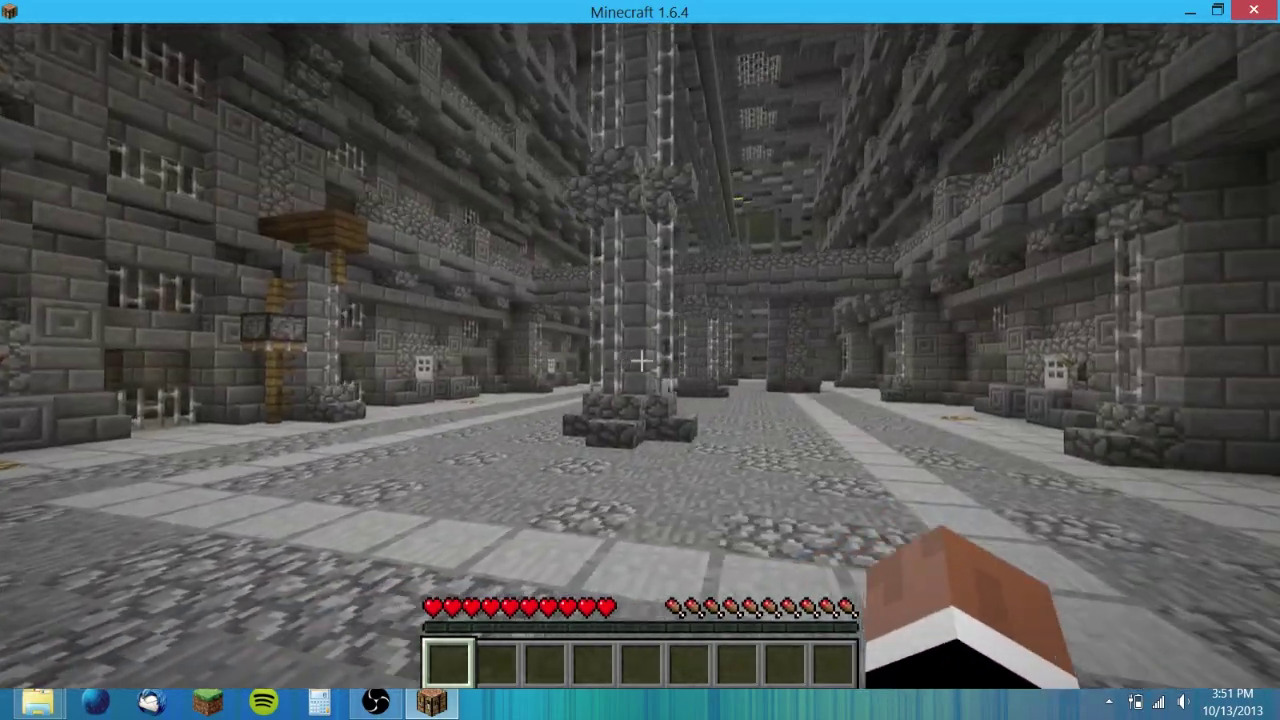
{"action": "key", "text": "w"}
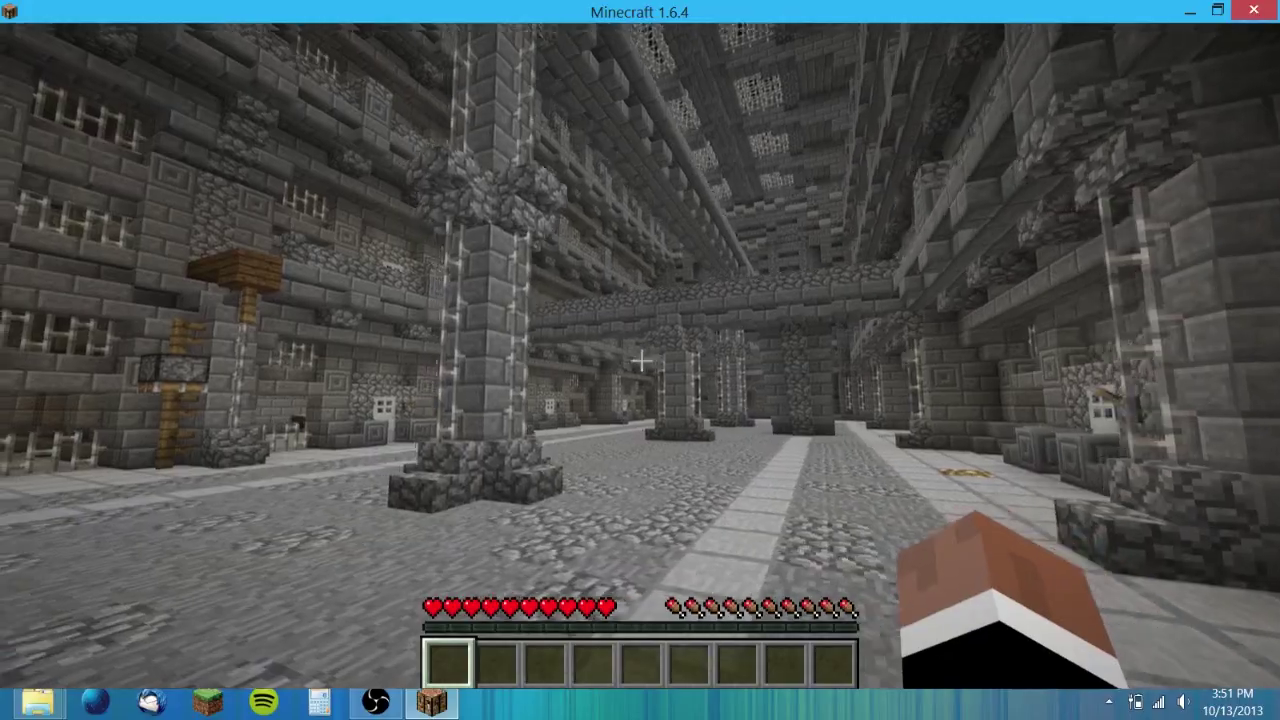
{"action": "key", "text": "w"}
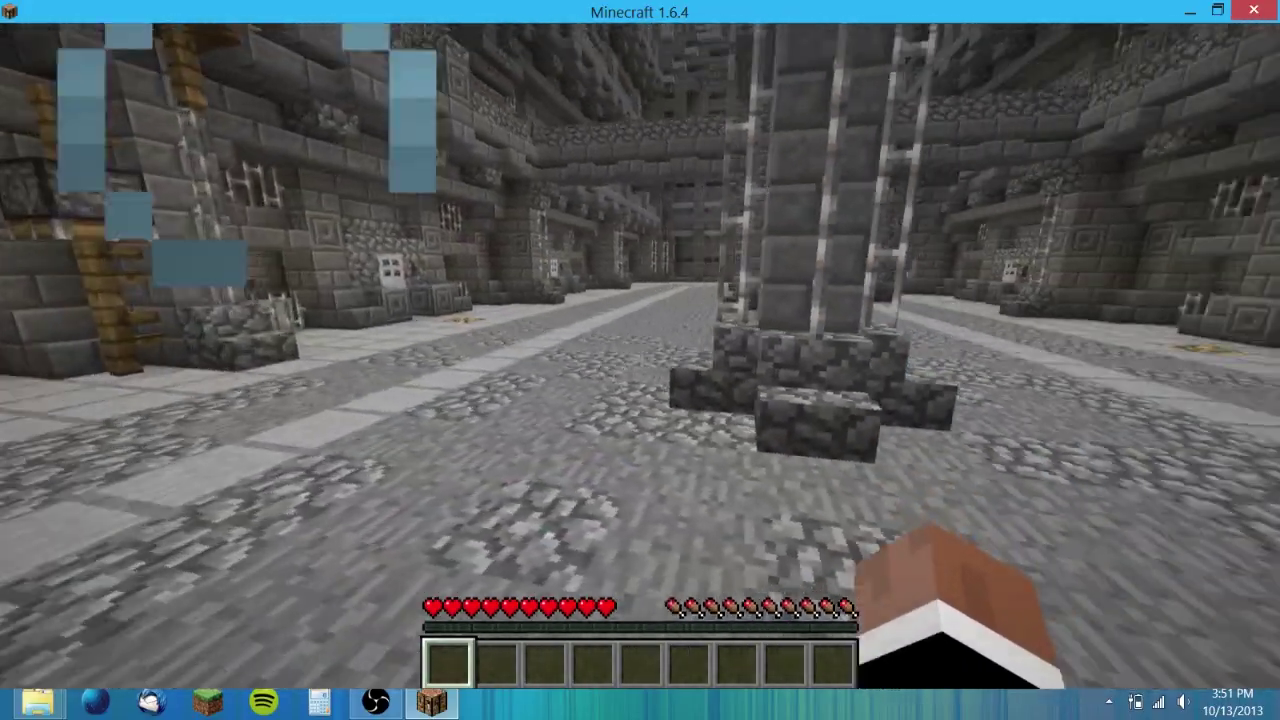
{"action": "key", "text": "w"}
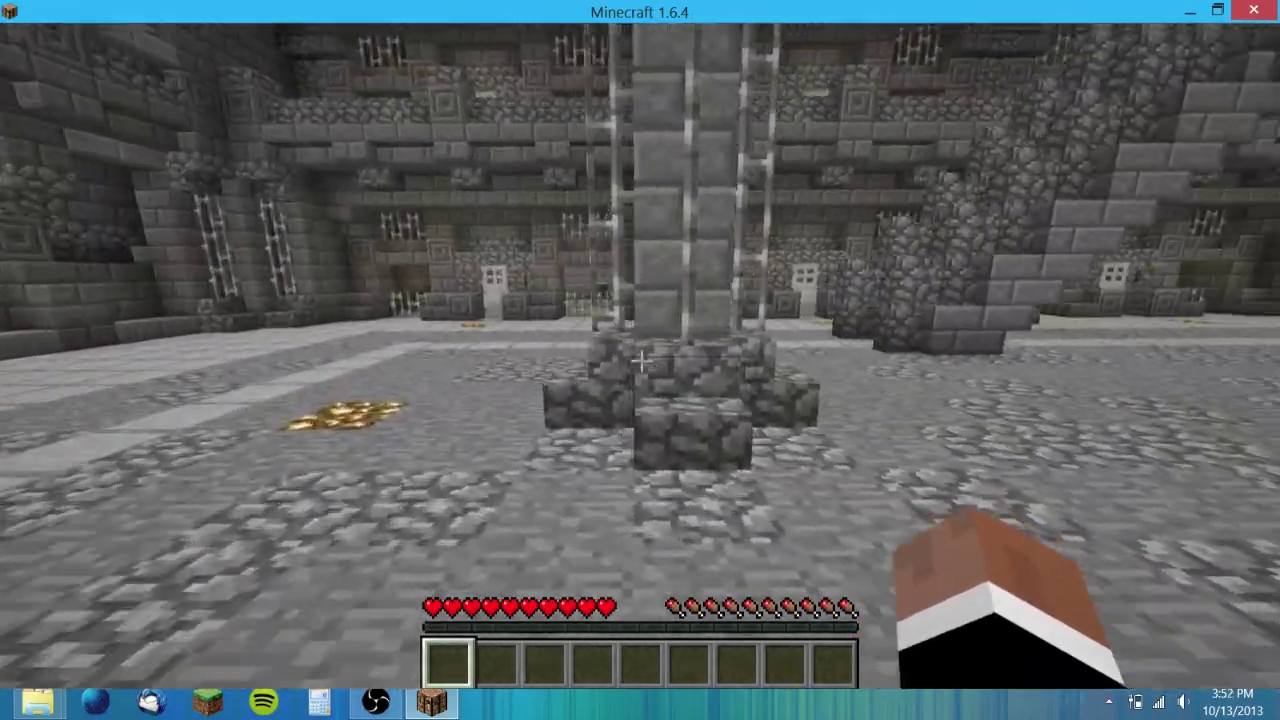
{"action": "key", "text": "w"}
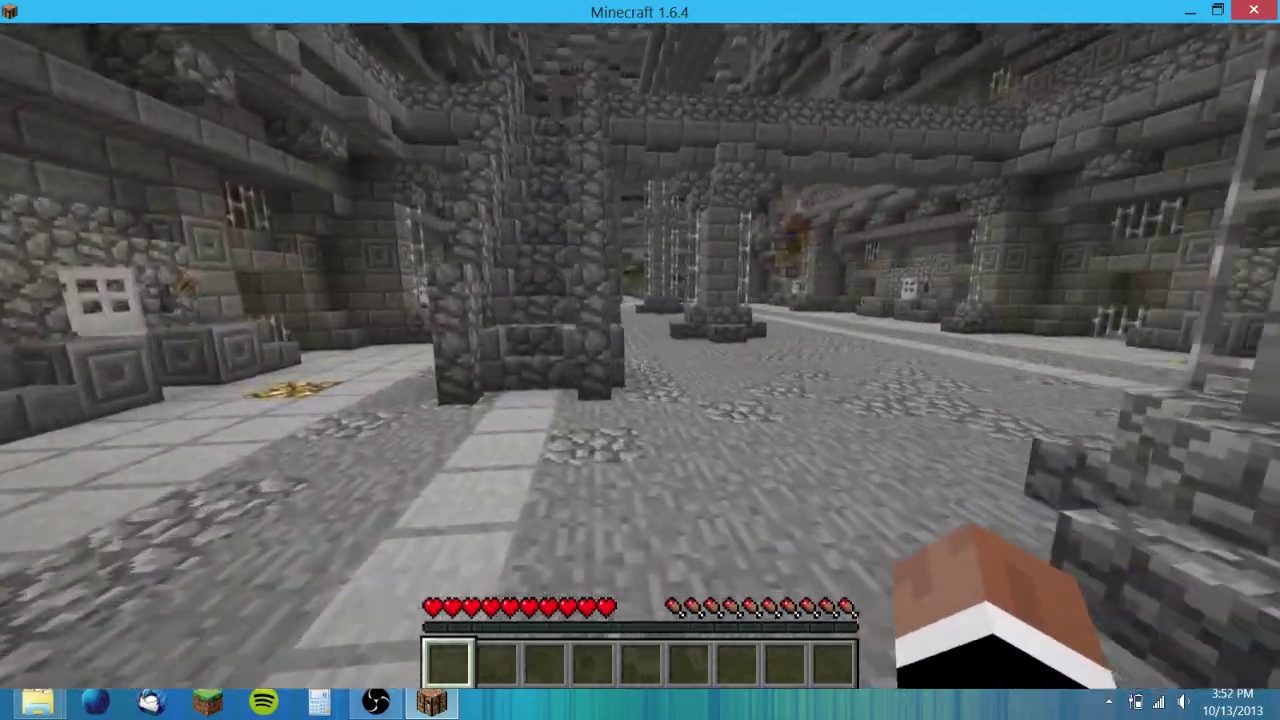